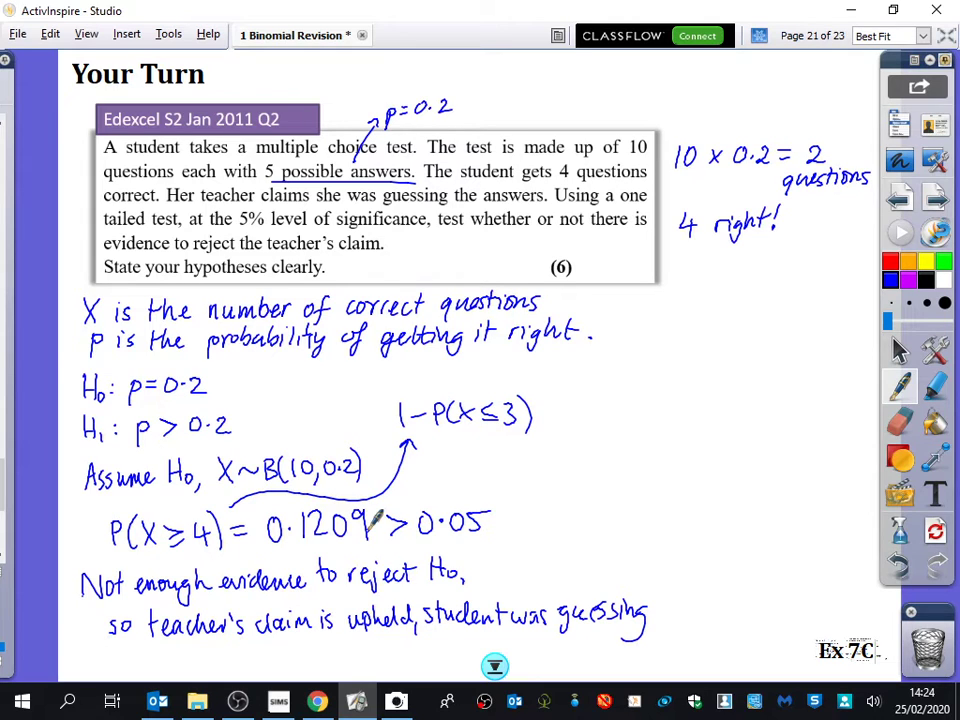
# Rule a vertical divider beside the worked answer, circle X~B(10,0.2), then switch to the Camera app.
pyautogui.moveTo(645, 280); pyautogui.dragTo(675, 666)
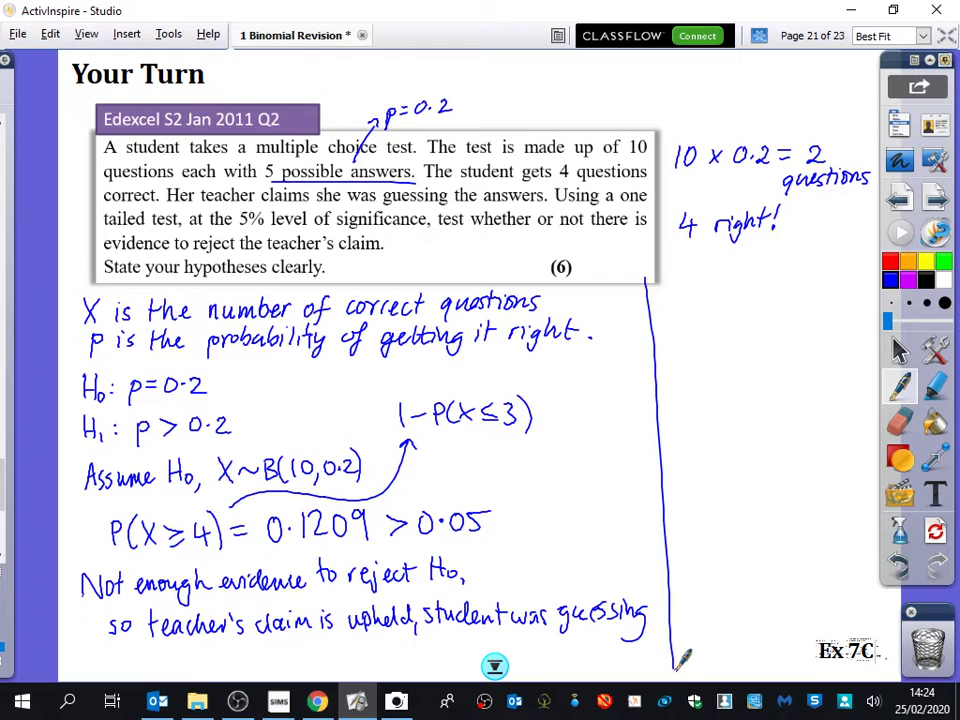
pyautogui.moveTo(218, 450)
pyautogui.mouseDown()
pyautogui.moveTo(298, 432)
pyautogui.moveTo(384, 458)
pyautogui.moveTo(335, 496)
pyautogui.moveTo(256, 494)
pyautogui.moveTo(214, 452)
pyautogui.mouseUp()
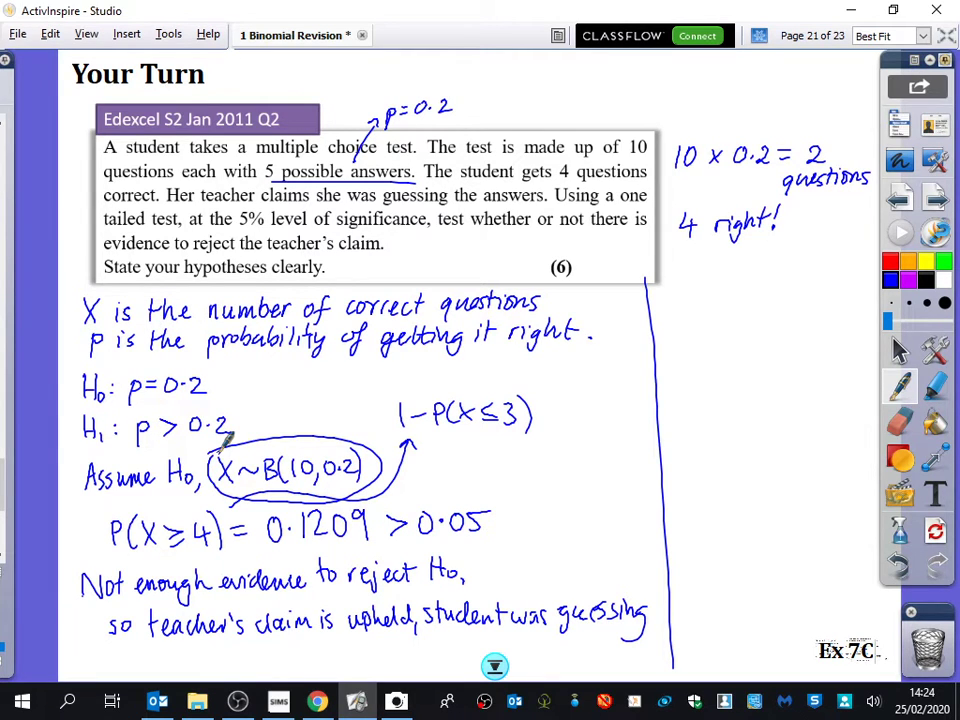
pyautogui.hotkey('alt', 'Tab')
pyautogui.hotkey('alt', 'Tab')
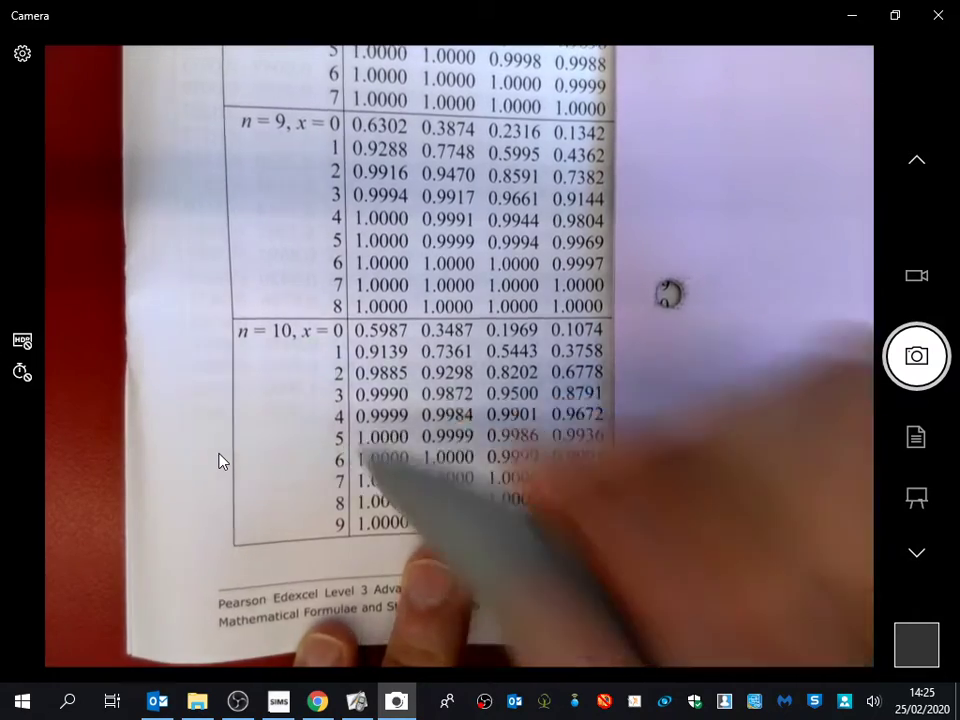
# Return from the camera view of the n = 10 binomial tables to the ActivInspire flipchart.
pyautogui.hotkey('alt', 'Tab')
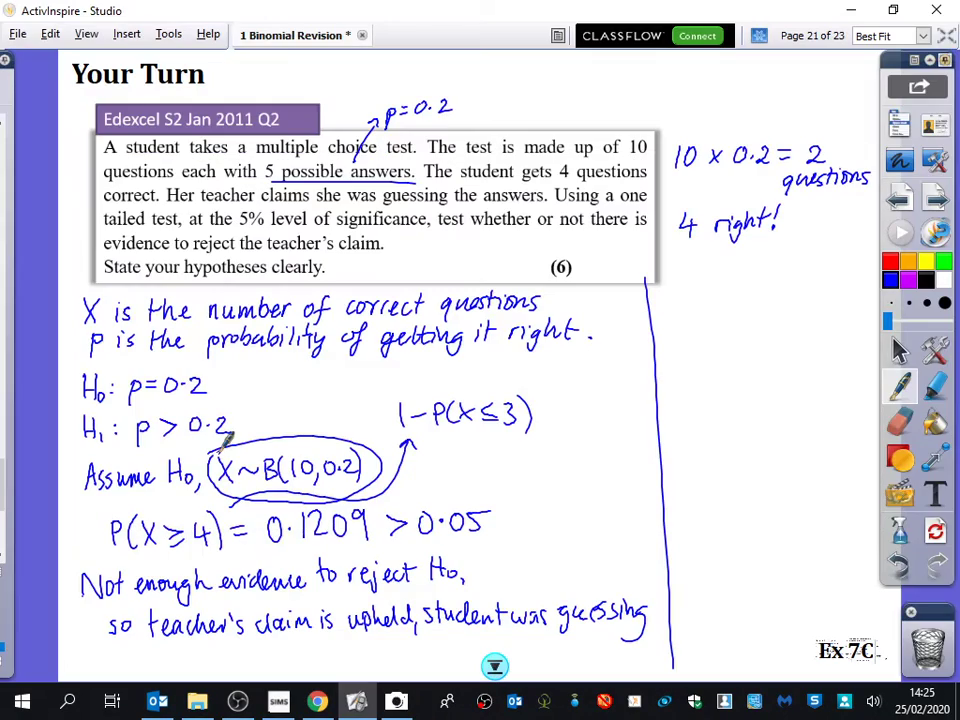
# Write P(X≥5)=1-P(X≤4) beside the divider, then erase it.
pyautogui.moveTo(670, 306)
pyautogui.mouseDown()
pyautogui.moveTo(708, 312)
pyautogui.moveTo(712, 328)
pyautogui.moveTo(727, 323)
pyautogui.moveTo(742, 303)
pyautogui.moveTo(744, 329)
pyautogui.moveTo(808, 320)
pyautogui.moveTo(810, 305)
pyautogui.moveTo(837, 318)
pyautogui.moveTo(868, 316)
pyautogui.mouseUp()
pyautogui.moveTo(762, 348); pyautogui.dragTo(780, 342)
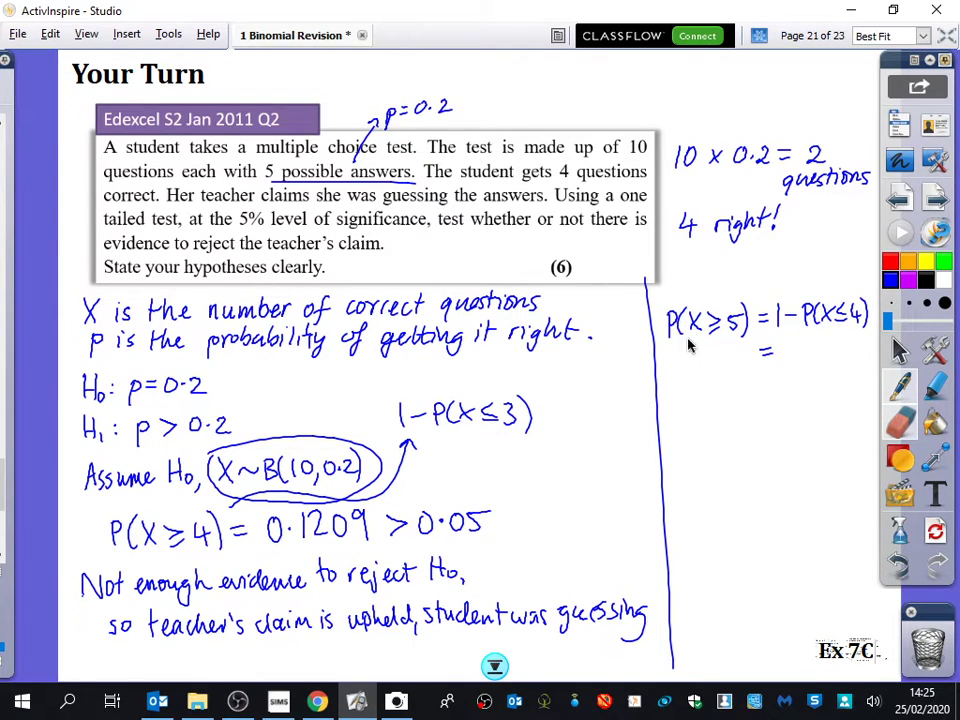
pyautogui.moveTo(727, 330)
pyautogui.mouseDown()
pyautogui.moveTo(686, 321)
pyautogui.moveTo(864, 306)
pyautogui.mouseUp()
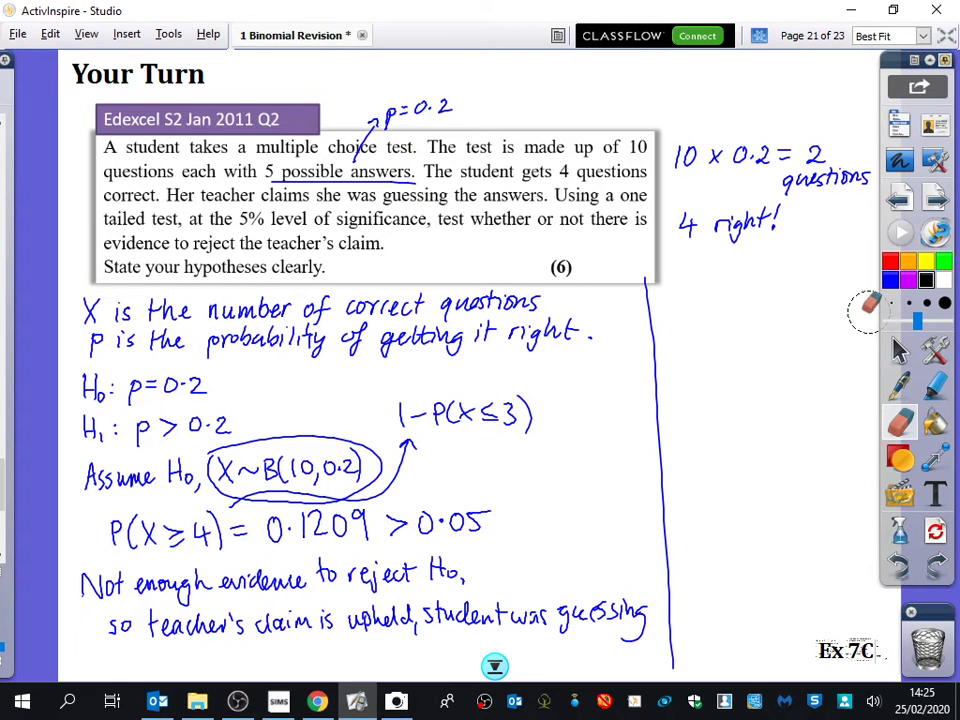
# Handwrite 'Crit. reg. is X ≥ 5' beside the divider in pen.
pyautogui.click(899, 384)
pyautogui.moveTo(686, 306)
pyautogui.mouseDown()
pyautogui.moveTo(684, 323)
pyautogui.moveTo(700, 311)
pyautogui.mouseUp()
pyautogui.moveTo(705, 313); pyautogui.dragTo(713, 323)
pyautogui.moveTo(708, 311)
pyautogui.mouseDown()
pyautogui.moveTo(764, 316)
pyautogui.moveTo(756, 333)
pyautogui.moveTo(776, 314)
pyautogui.moveTo(810, 303)
pyautogui.mouseUp()
pyautogui.moveTo(708, 346)
pyautogui.mouseDown()
pyautogui.moveTo(728, 368)
pyautogui.moveTo(708, 370)
pyautogui.moveTo(738, 362)
pyautogui.mouseUp()
pyautogui.moveTo(740, 368); pyautogui.dragTo(764, 370)
pyautogui.moveTo(769, 348); pyautogui.dragTo(781, 345)
# Write 'Her mark is 4,' below the critical region.
pyautogui.moveTo(688, 392)
pyautogui.mouseDown()
pyautogui.moveTo(687, 415)
pyautogui.moveTo(699, 416)
pyautogui.mouseUp()
pyautogui.moveTo(687, 405); pyautogui.dragTo(700, 404)
pyautogui.moveTo(705, 408); pyautogui.dragTo(762, 413)
pyautogui.moveTo(776, 403)
pyautogui.mouseDown()
pyautogui.moveTo(772, 412)
pyautogui.moveTo(790, 402)
pyautogui.moveTo(793, 413)
pyautogui.mouseUp()
pyautogui.moveTo(803, 401)
pyautogui.mouseDown()
pyautogui.moveTo(800, 412)
pyautogui.moveTo(842, 408)
pyautogui.mouseUp()
pyautogui.moveTo(838, 392)
pyautogui.mouseDown()
pyautogui.moveTo(837, 422)
pyautogui.moveTo(847, 426)
pyautogui.mouseUp()
pyautogui.moveTo(707, 440); pyautogui.dragTo(700, 455)
pyautogui.moveTo(713, 445); pyautogui.dragTo(732, 452)
# Continue with 'so not in region.'.
pyautogui.moveTo(738, 444); pyautogui.dragTo(754, 452)
pyautogui.moveTo(748, 442); pyautogui.dragTo(765, 452)
pyautogui.moveTo(772, 444)
pyautogui.mouseDown()
pyautogui.moveTo(787, 452)
pyautogui.moveTo(813, 440)
pyautogui.moveTo(823, 449)
pyautogui.mouseUp()
pyautogui.moveTo(834, 442)
pyautogui.mouseDown()
pyautogui.moveTo(829, 462)
pyautogui.moveTo(850, 451)
pyautogui.mouseUp()
pyautogui.moveTo(854, 443); pyautogui.dragTo(865, 452)
pyautogui.click(867, 453)
# Conclude with 'No evidence to reject Ho.'.
pyautogui.moveTo(682, 497)
pyautogui.mouseDown()
pyautogui.moveTo(703, 477)
pyautogui.moveTo(722, 488)
pyautogui.moveTo(772, 478)
pyautogui.moveTo(840, 486)
pyautogui.mouseUp()
pyautogui.moveTo(709, 530)
pyautogui.mouseDown()
pyautogui.moveTo(756, 512)
pyautogui.moveTo(804, 514)
pyautogui.mouseUp()
pyautogui.moveTo(812, 514); pyautogui.dragTo(818, 518)
pyautogui.click(824, 526)
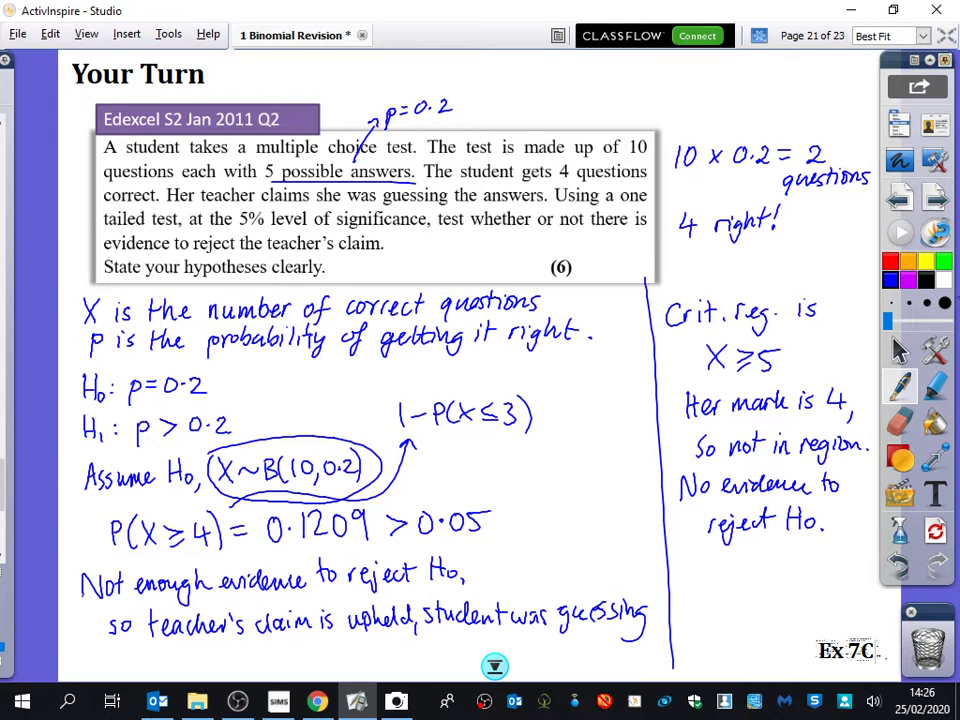
# Page forward, adding blank page 24, then go back to page 22, Two-Tailed Tests.
pyautogui.click(936, 197)
pyautogui.click(938, 197)
pyautogui.click(936, 199)
pyautogui.click(903, 202)
pyautogui.click(903, 202)
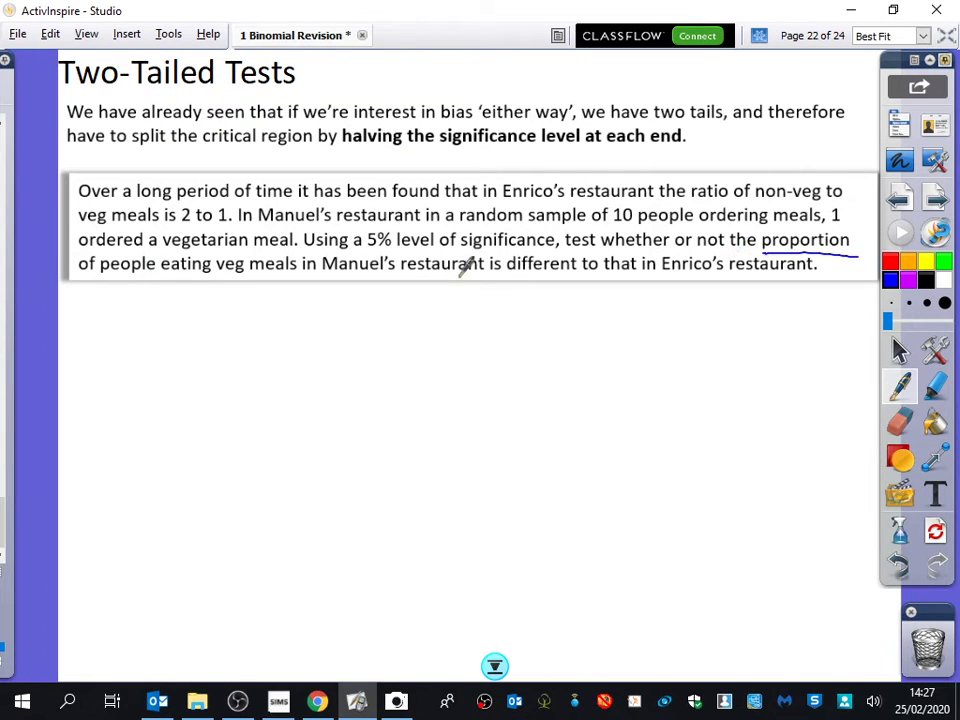
# Underline 'is different to' and the Two-Tailed Tests title, then write 'X is the number of veg meals ordered.'.
pyautogui.moveTo(488, 270); pyautogui.dragTo(602, 270)
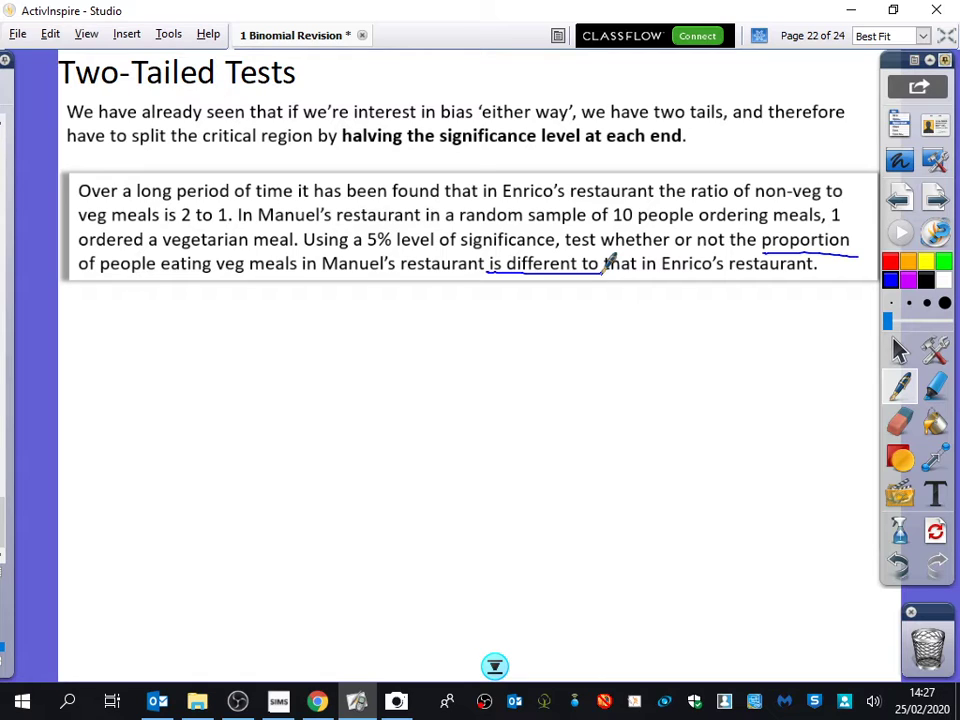
pyautogui.moveTo(60, 91); pyautogui.dragTo(295, 89)
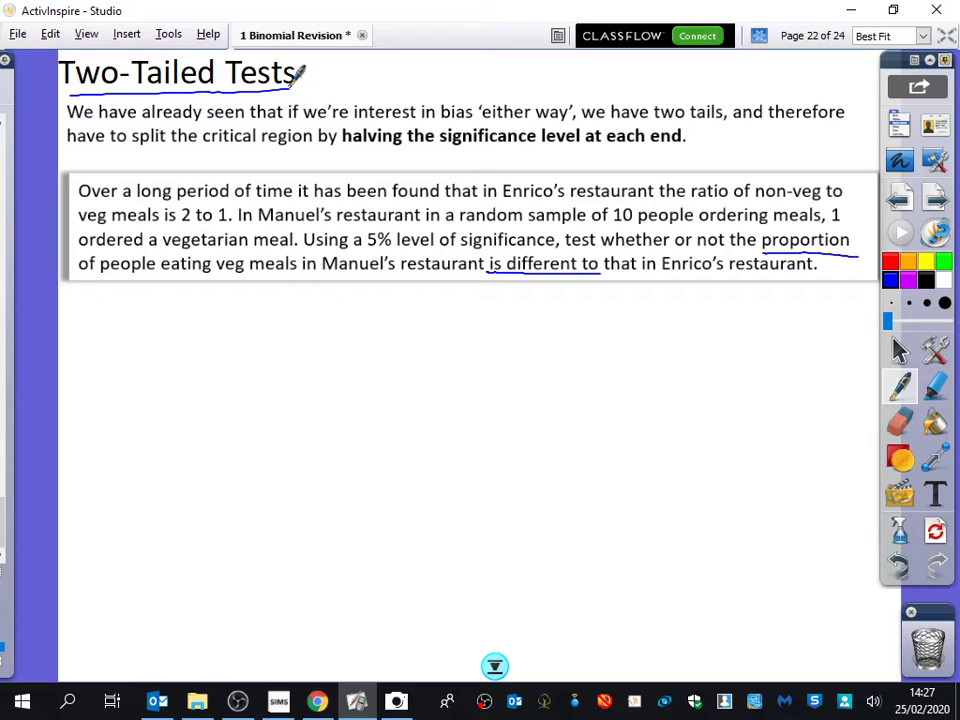
pyautogui.moveTo(92, 298); pyautogui.dragTo(104, 322)
pyautogui.moveTo(92, 326)
pyautogui.mouseDown()
pyautogui.moveTo(110, 300)
pyautogui.moveTo(137, 308)
pyautogui.moveTo(166, 320)
pyautogui.mouseUp()
pyautogui.moveTo(167, 311)
pyautogui.mouseDown()
pyautogui.moveTo(256, 306)
pyautogui.moveTo(268, 318)
pyautogui.moveTo(333, 305)
pyautogui.moveTo(404, 313)
pyautogui.moveTo(452, 290)
pyautogui.moveTo(475, 300)
pyautogui.moveTo(491, 293)
pyautogui.moveTo(494, 308)
pyautogui.moveTo(555, 302)
pyautogui.mouseUp()
pyautogui.click(567, 307)
# Define p as the probability of ordering a veg meal.
pyautogui.moveTo(97, 340); pyautogui.dragTo(129, 353)
pyautogui.moveTo(150, 340)
pyautogui.mouseDown()
pyautogui.moveTo(146, 350)
pyautogui.moveTo(168, 338)
pyautogui.moveTo(212, 350)
pyautogui.moveTo(248, 340)
pyautogui.moveTo(250, 352)
pyautogui.mouseUp()
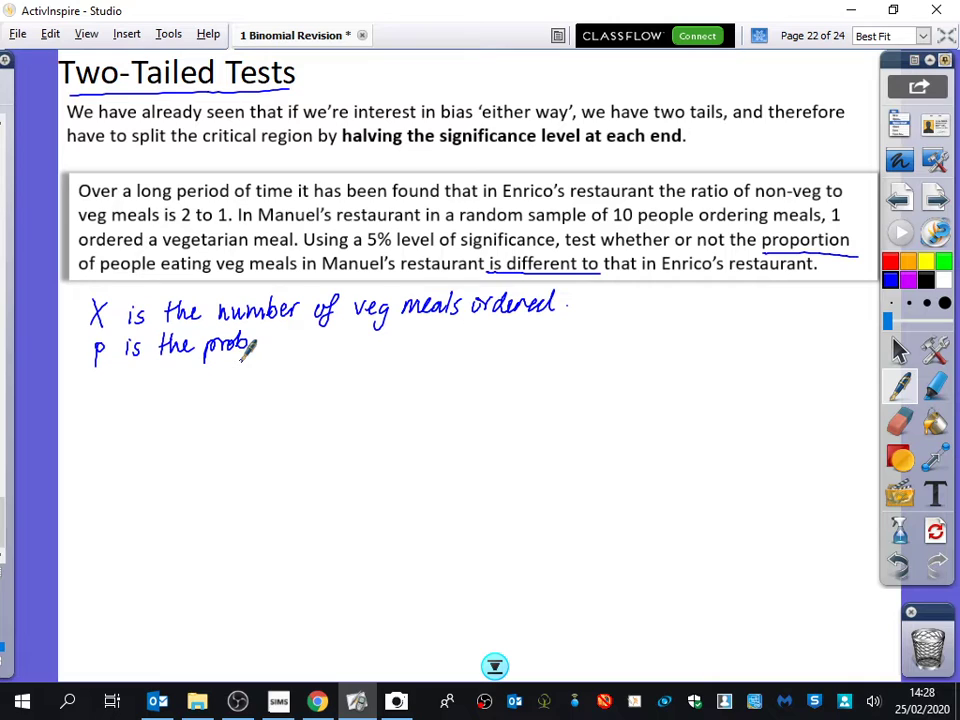
pyautogui.moveTo(262, 340)
pyautogui.mouseDown()
pyautogui.moveTo(266, 348)
pyautogui.moveTo(302, 334)
pyautogui.moveTo(315, 346)
pyautogui.mouseUp()
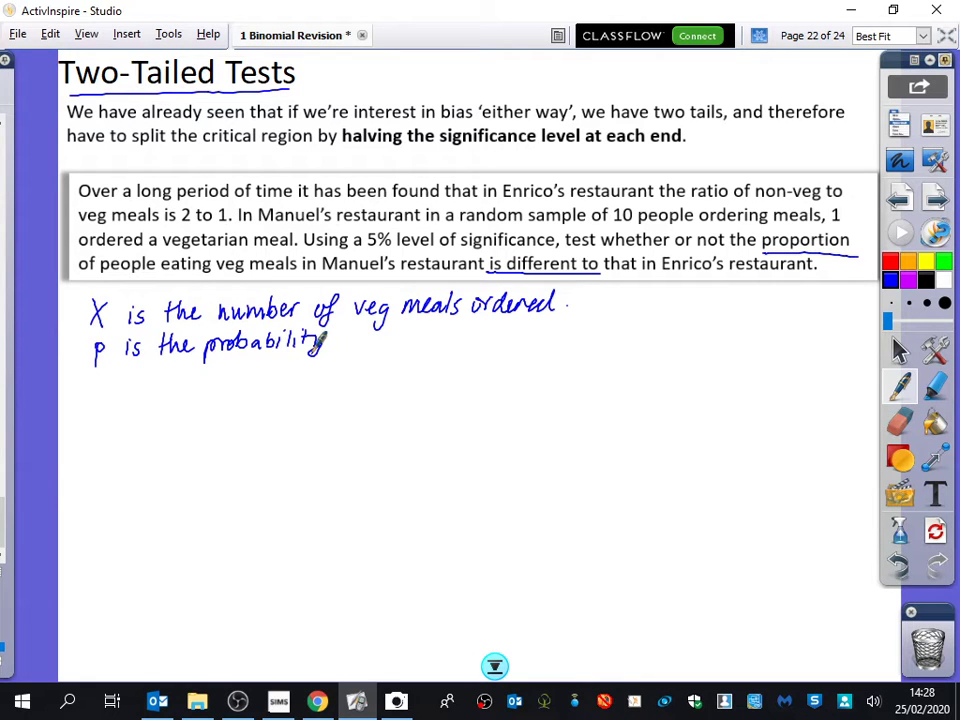
pyautogui.moveTo(338, 340)
pyautogui.mouseDown()
pyautogui.moveTo(380, 328)
pyautogui.moveTo(448, 331)
pyautogui.moveTo(436, 350)
pyautogui.moveTo(465, 335)
pyautogui.moveTo(493, 331)
pyautogui.moveTo(486, 343)
pyautogui.moveTo(582, 333)
pyautogui.mouseUp()
pyautogui.click(583, 335)
# Write X~B(10,p) and H0: p = 1/3, noting the NV NV V pattern in the question.
pyautogui.moveTo(93, 381)
pyautogui.mouseDown()
pyautogui.moveTo(110, 392)
pyautogui.moveTo(158, 380)
pyautogui.moveTo(170, 396)
pyautogui.moveTo(184, 386)
pyautogui.moveTo(200, 402)
pyautogui.mouseUp()
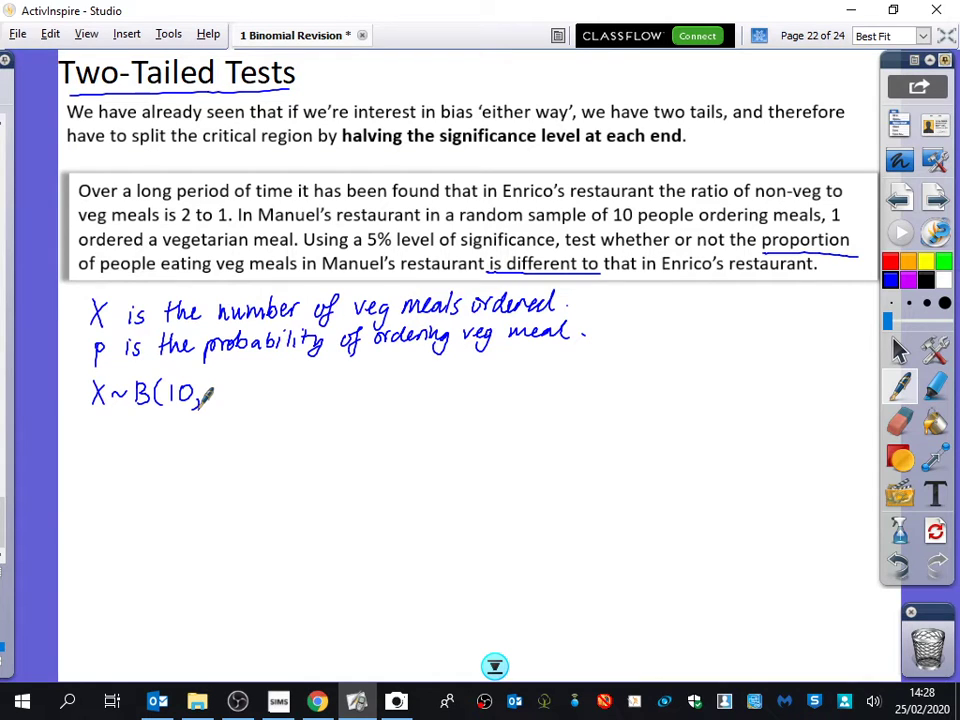
pyautogui.moveTo(211, 389)
pyautogui.mouseDown()
pyautogui.moveTo(211, 408)
pyautogui.moveTo(214, 399)
pyautogui.moveTo(234, 405)
pyautogui.mouseUp()
pyautogui.moveTo(89, 430)
pyautogui.mouseDown()
pyautogui.moveTo(100, 458)
pyautogui.moveTo(143, 460)
pyautogui.moveTo(177, 440)
pyautogui.mouseUp()
pyautogui.moveTo(160, 451); pyautogui.dragTo(178, 449)
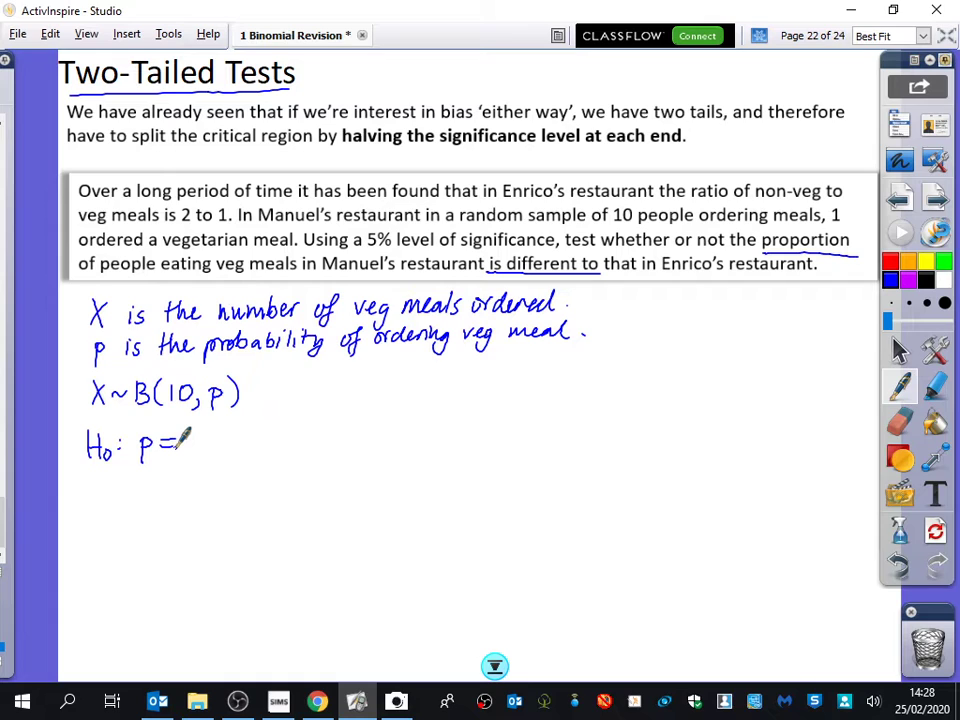
pyautogui.moveTo(157, 170); pyautogui.dragTo(171, 154)
pyautogui.moveTo(174, 154)
pyautogui.mouseDown()
pyautogui.moveTo(217, 147)
pyautogui.moveTo(223, 157)
pyautogui.moveTo(272, 148)
pyautogui.mouseUp()
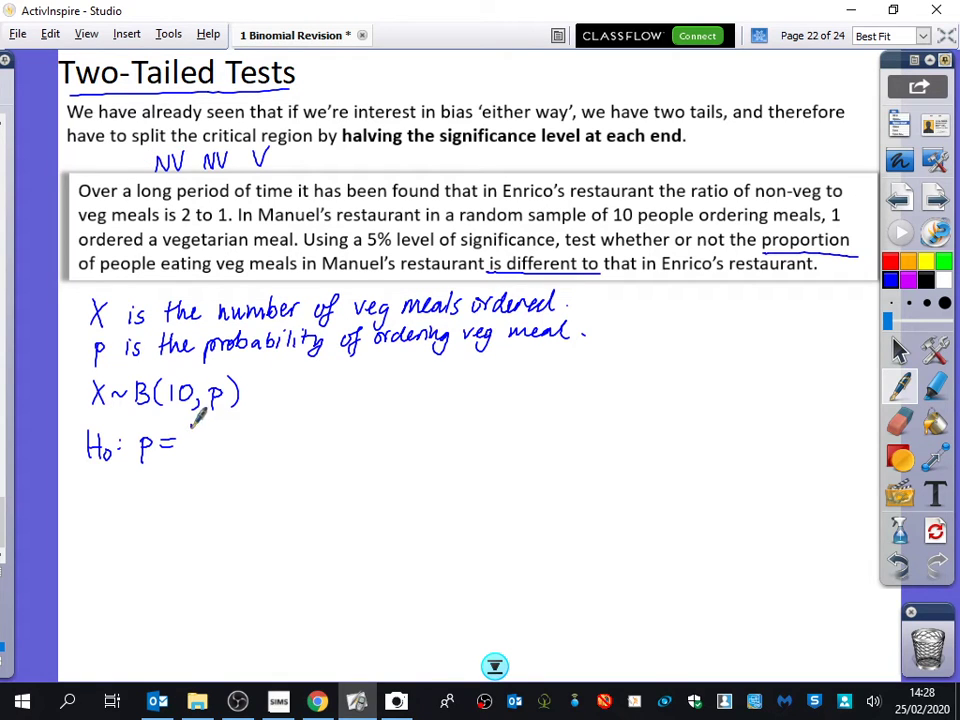
pyautogui.moveTo(189, 425); pyautogui.dragTo(200, 440)
pyautogui.moveTo(190, 446); pyautogui.dragTo(197, 458)
# Write H1: p ≠ 1/3 and begin 'Assume Ho' below it.
pyautogui.moveTo(91, 480); pyautogui.dragTo(91, 507)
pyautogui.moveTo(105, 480)
pyautogui.mouseDown()
pyautogui.moveTo(106, 505)
pyautogui.moveTo(106, 493)
pyautogui.mouseUp()
pyautogui.moveTo(112, 497)
pyautogui.mouseDown()
pyautogui.moveTo(112, 510)
pyautogui.moveTo(176, 487)
pyautogui.moveTo(176, 495)
pyautogui.mouseUp()
pyautogui.click(124, 487)
pyautogui.click(124, 501)
pyautogui.moveTo(176, 481)
pyautogui.mouseDown()
pyautogui.moveTo(166, 503)
pyautogui.moveTo(191, 491)
pyautogui.mouseUp()
pyautogui.moveTo(185, 495)
pyautogui.mouseDown()
pyautogui.moveTo(200, 494)
pyautogui.moveTo(192, 511)
pyautogui.mouseUp()
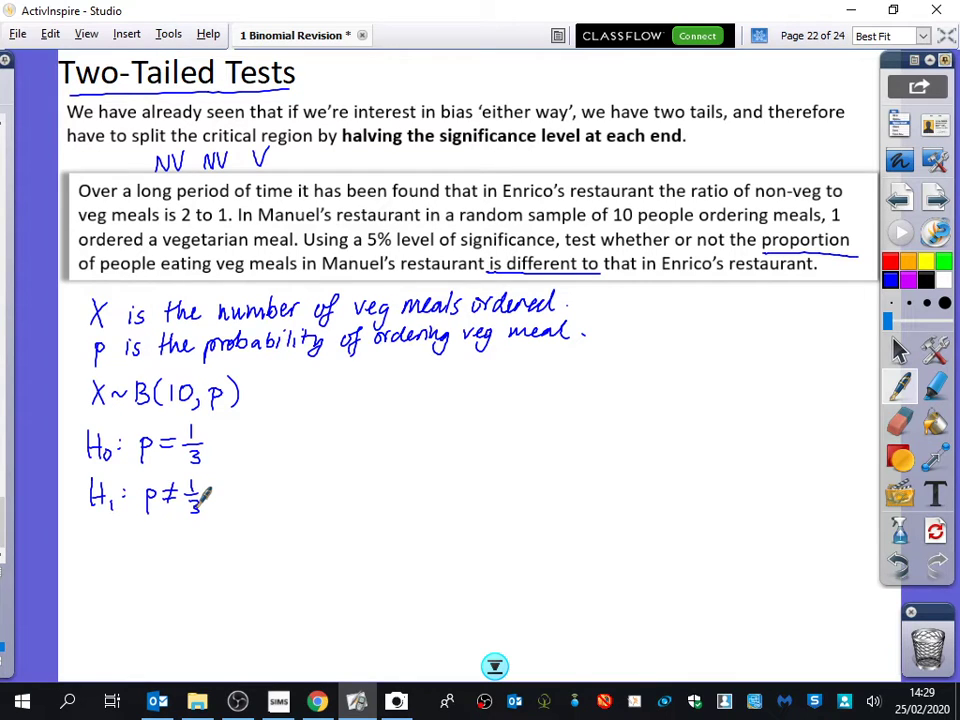
pyautogui.moveTo(80, 556)
pyautogui.mouseDown()
pyautogui.moveTo(107, 537)
pyautogui.moveTo(128, 548)
pyautogui.moveTo(194, 530)
pyautogui.moveTo(230, 546)
pyautogui.moveTo(268, 545)
pyautogui.moveTo(296, 530)
pyautogui.moveTo(316, 534)
pyautogui.moveTo(316, 522)
pyautogui.moveTo(334, 558)
pyautogui.mouseUp()
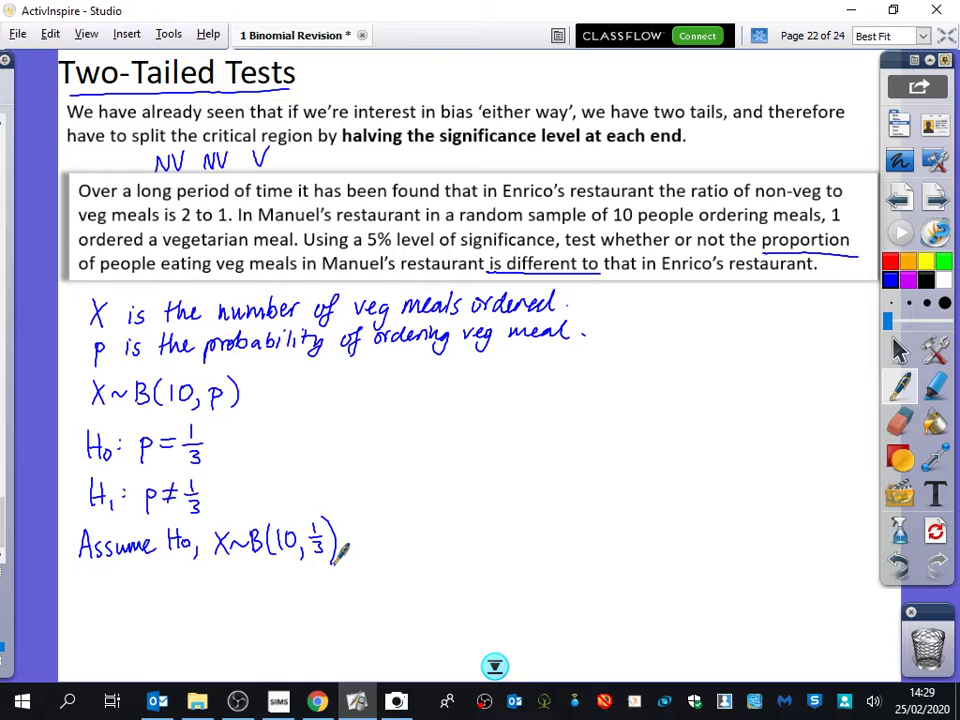
# Write P(X ≥ 1 beneath the assumption line.
pyautogui.moveTo(97, 583)
pyautogui.mouseDown()
pyautogui.moveTo(97, 610)
pyautogui.moveTo(99, 598)
pyautogui.moveTo(120, 610)
pyautogui.moveTo(146, 606)
pyautogui.moveTo(148, 578)
pyautogui.mouseUp()
pyautogui.click(128, 596)
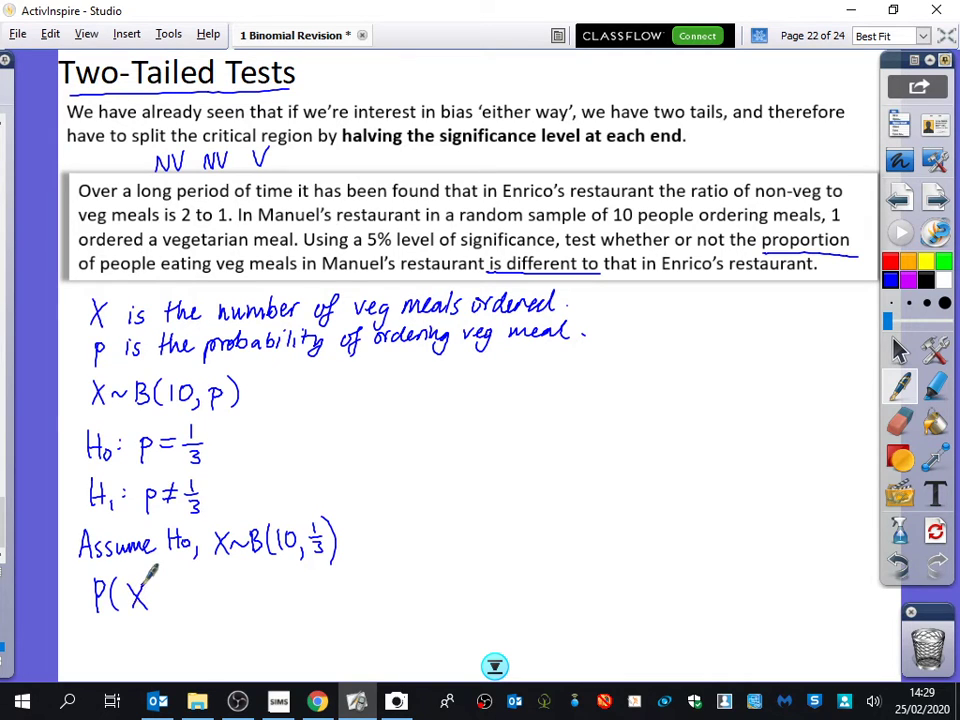
pyautogui.click(157, 594)
pyautogui.moveTo(190, 585); pyautogui.dragTo(191, 599)
pyautogui.moveTo(158, 586)
pyautogui.mouseDown()
pyautogui.moveTo(160, 600)
pyautogui.moveTo(202, 612)
pyautogui.mouseUp()
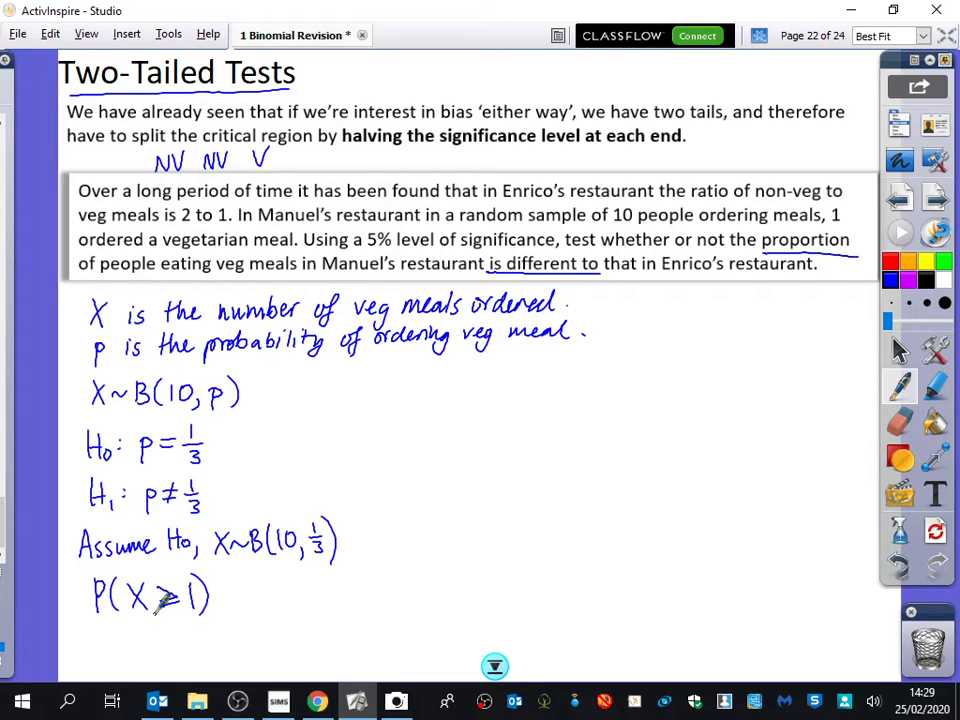
# Erase the ≥1) and rewrite it as P(X ≤ 1) =.
pyautogui.click(903, 423)
pyautogui.moveTo(160, 595); pyautogui.dragTo(200, 605)
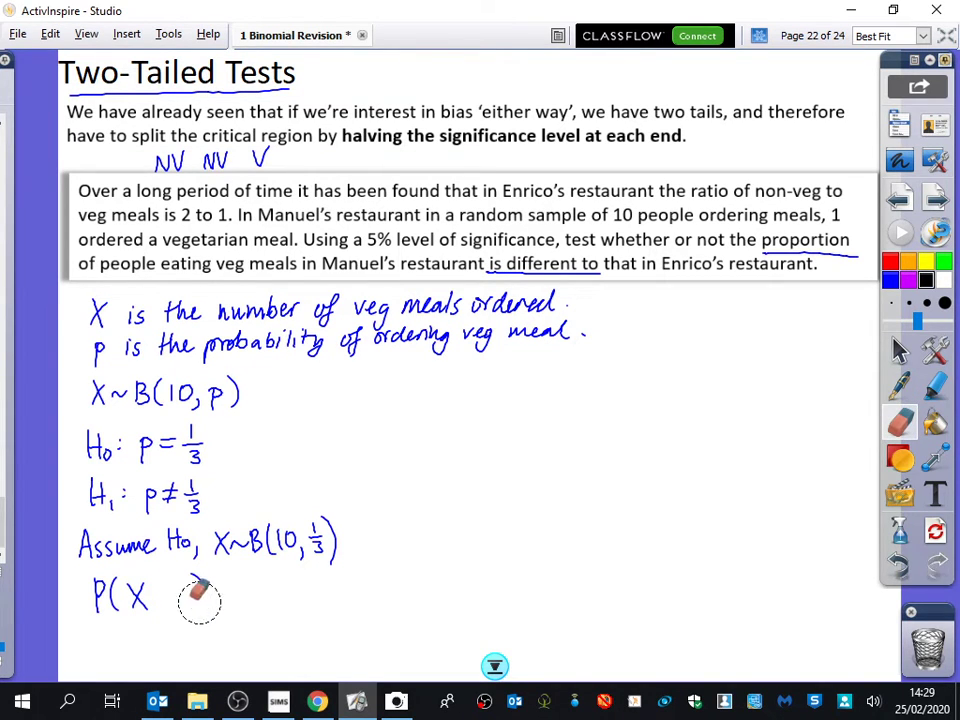
pyautogui.click(908, 390)
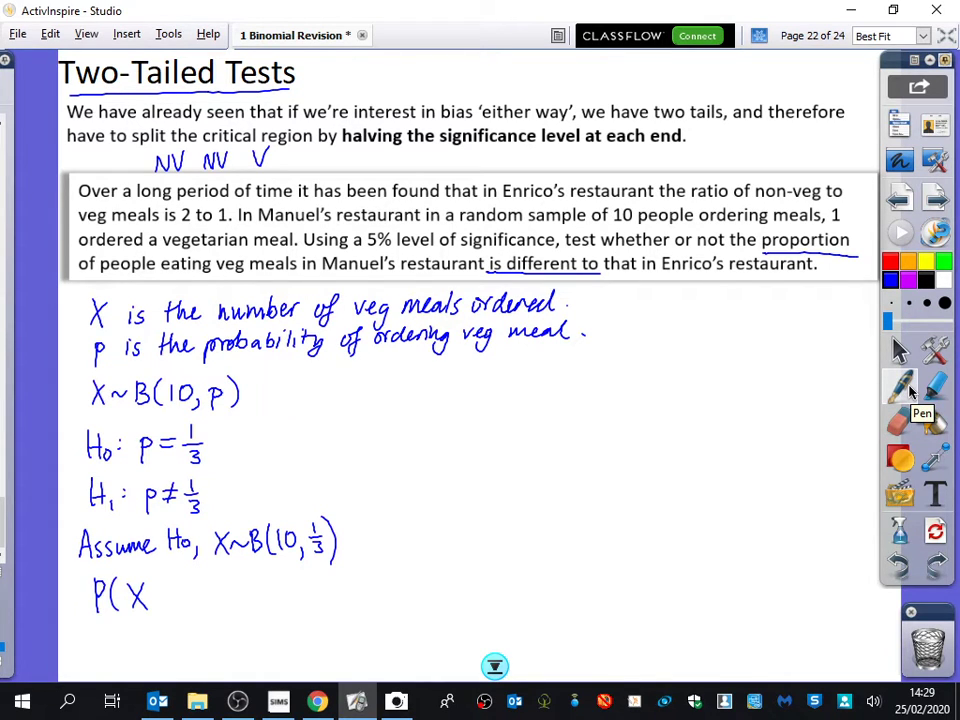
pyautogui.moveTo(166, 577)
pyautogui.mouseDown()
pyautogui.moveTo(168, 606)
pyautogui.moveTo(183, 603)
pyautogui.mouseUp()
pyautogui.moveTo(187, 572)
pyautogui.mouseDown()
pyautogui.moveTo(199, 589)
pyautogui.moveTo(193, 606)
pyautogui.moveTo(222, 590)
pyautogui.mouseUp()
pyautogui.moveTo(207, 600); pyautogui.dragTo(223, 600)
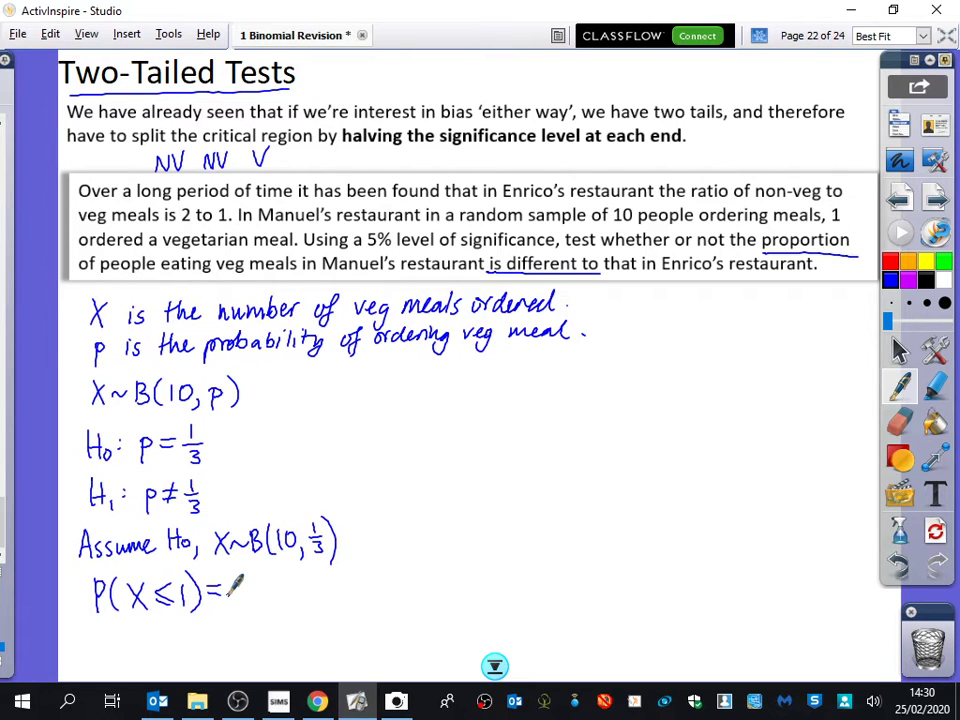
# Write 0.1040 > 0.025 (undoing a mistaken <), circle the 5% and label it 2.5% at each end.
pyautogui.moveTo(258, 582)
pyautogui.mouseDown()
pyautogui.moveTo(287, 601)
pyautogui.moveTo(295, 584)
pyautogui.moveTo(325, 591)
pyautogui.moveTo(318, 600)
pyautogui.moveTo(334, 583)
pyautogui.mouseUp()
pyautogui.click(268, 597)
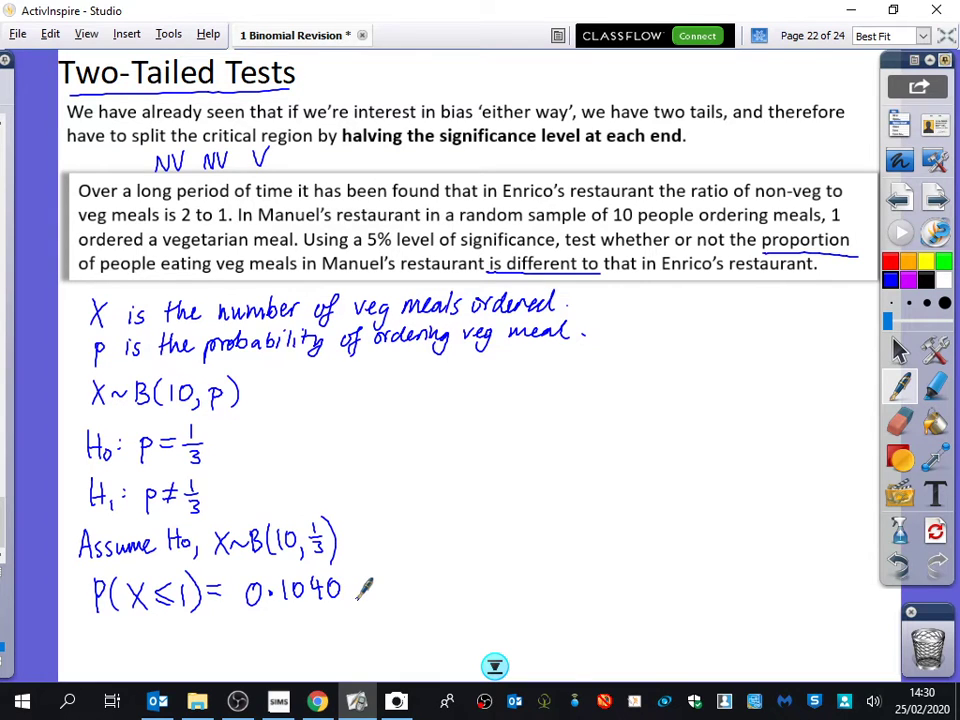
pyautogui.moveTo(373, 574)
pyautogui.mouseDown()
pyautogui.moveTo(364, 580)
pyautogui.moveTo(371, 593)
pyautogui.mouseUp()
pyautogui.click(900, 565)
pyautogui.moveTo(354, 576); pyautogui.dragTo(355, 592)
pyautogui.moveTo(397, 571); pyautogui.dragTo(444, 586)
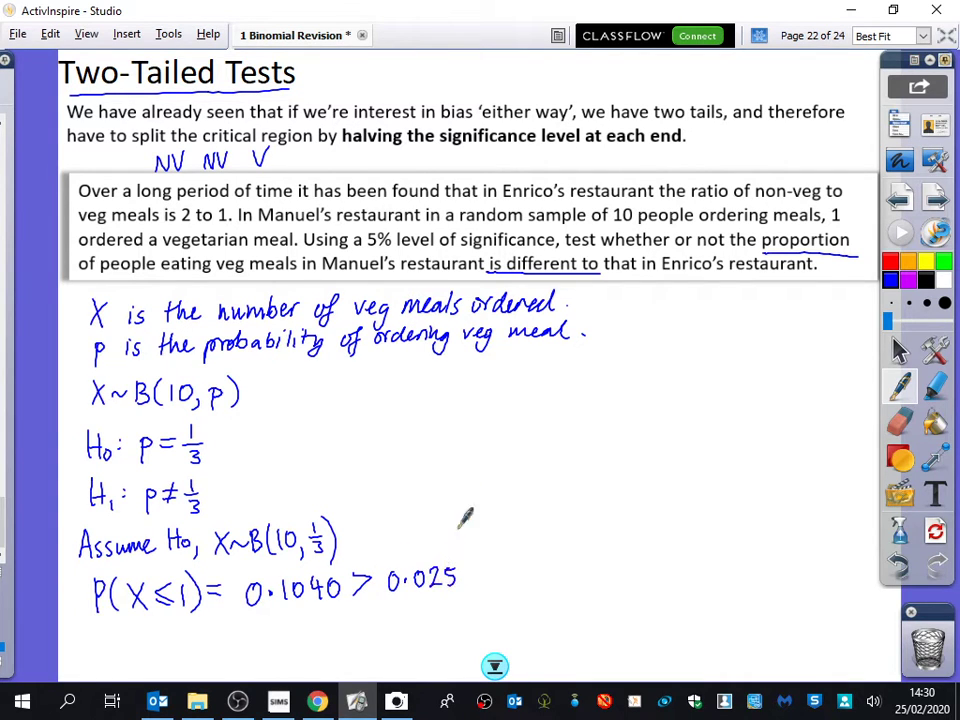
pyautogui.moveTo(404, 229)
pyautogui.mouseDown()
pyautogui.moveTo(492, 160)
pyautogui.moveTo(542, 165)
pyautogui.moveTo(542, 149)
pyautogui.moveTo(568, 163)
pyautogui.moveTo(582, 148)
pyautogui.moveTo(608, 163)
pyautogui.moveTo(631, 150)
pyautogui.moveTo(692, 156)
pyautogui.mouseUp()
pyautogui.click(522, 166)
# End the 2.5% note with a full stop and write 'So, not enough evidence to reject' below.
pyautogui.click(689, 160)
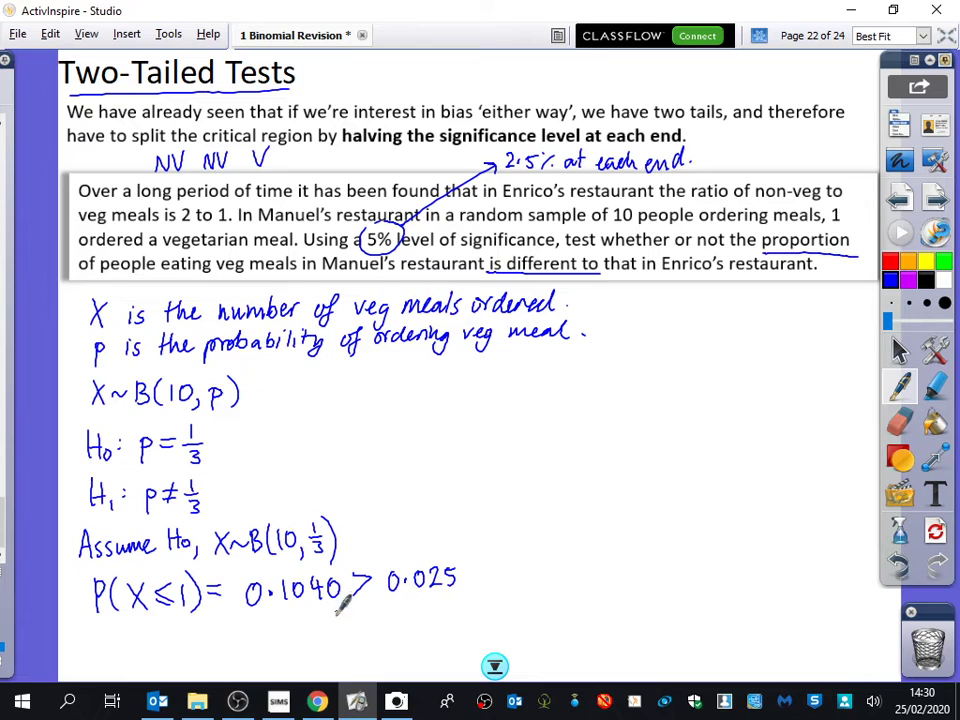
pyautogui.moveTo(336, 624); pyautogui.dragTo(327, 645)
pyautogui.moveTo(344, 631)
pyautogui.mouseDown()
pyautogui.moveTo(400, 618)
pyautogui.moveTo(410, 631)
pyautogui.moveTo(458, 616)
pyautogui.moveTo(468, 602)
pyautogui.moveTo(541, 606)
pyautogui.moveTo(549, 595)
pyautogui.moveTo(560, 608)
pyautogui.moveTo(591, 596)
pyautogui.moveTo(634, 598)
pyautogui.moveTo(639, 586)
pyautogui.moveTo(651, 597)
pyautogui.moveTo(688, 586)
pyautogui.mouseUp()
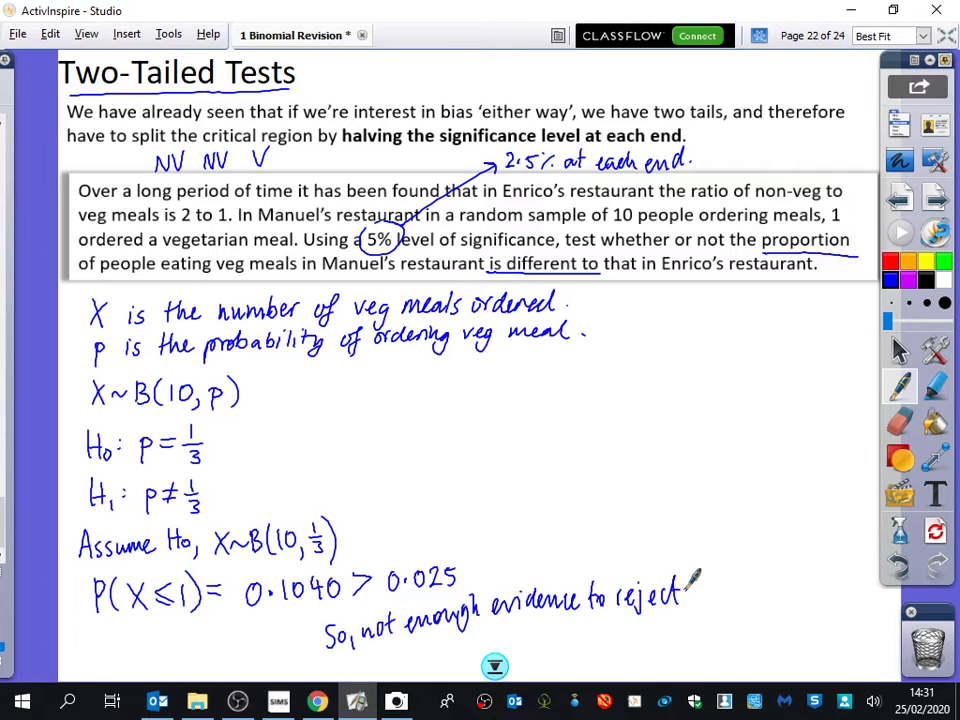
# Add 'Ho,' after 'reject' and extend the page for more room.
pyautogui.moveTo(705, 585); pyautogui.dragTo(705, 606)
pyautogui.moveTo(718, 583)
pyautogui.mouseDown()
pyautogui.moveTo(718, 606)
pyautogui.moveTo(718, 595)
pyautogui.moveTo(739, 606)
pyautogui.mouseUp()
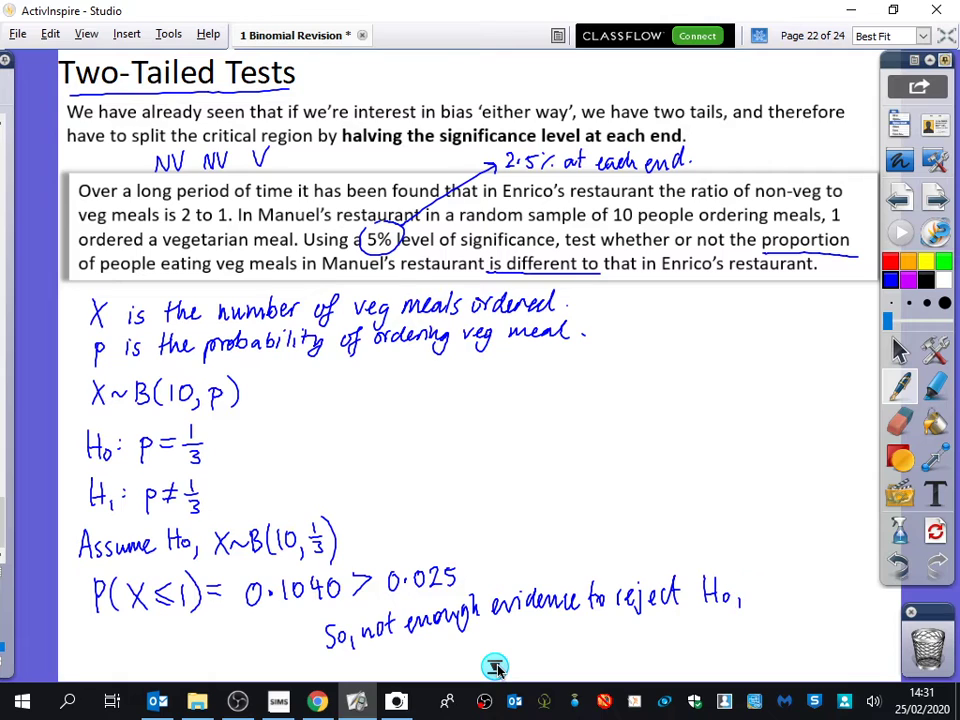
pyautogui.click(494, 666)
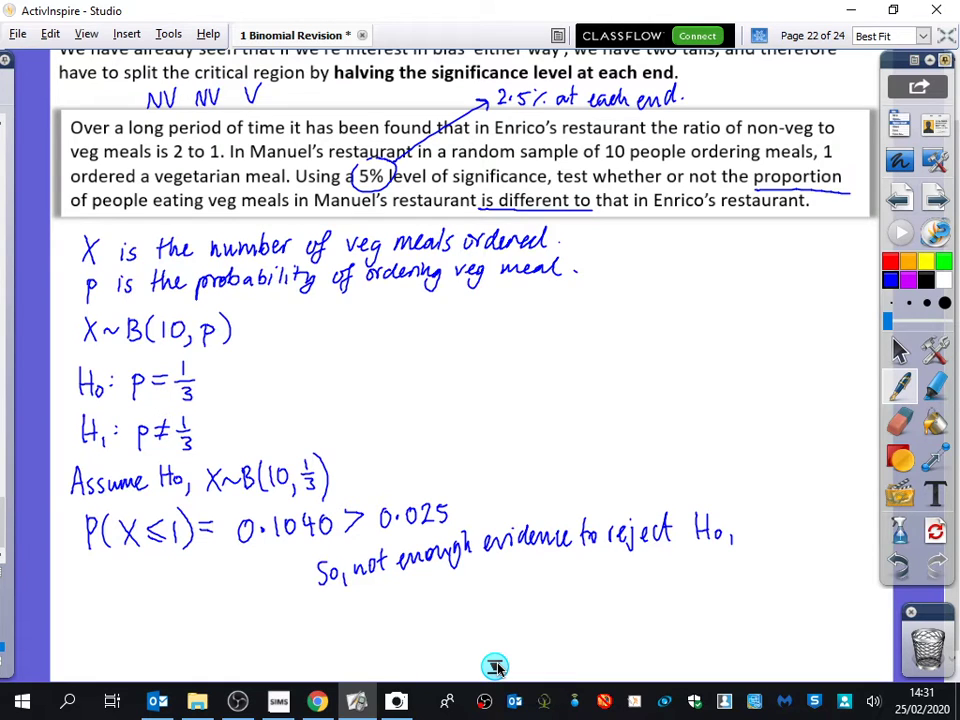
# Finish the conclusion with 'proportion of veg in both restaurants is the same.' and write a red P(X ≥ 1) beside X~B(10,p).
pyautogui.moveTo(362, 598)
pyautogui.mouseDown()
pyautogui.moveTo(419, 603)
pyautogui.moveTo(431, 579)
pyautogui.moveTo(454, 586)
pyautogui.moveTo(452, 598)
pyautogui.moveTo(484, 594)
pyautogui.moveTo(501, 572)
pyautogui.moveTo(514, 592)
pyautogui.moveTo(550, 592)
pyautogui.moveTo(547, 608)
pyautogui.moveTo(599, 586)
pyautogui.moveTo(612, 595)
pyautogui.moveTo(654, 588)
pyautogui.moveTo(667, 575)
pyautogui.moveTo(683, 582)
pyautogui.moveTo(692, 570)
pyautogui.moveTo(750, 584)
pyautogui.moveTo(788, 570)
pyautogui.moveTo(808, 582)
pyautogui.moveTo(815, 560)
pyautogui.moveTo(842, 576)
pyautogui.mouseUp()
pyautogui.moveTo(742, 600); pyautogui.dragTo(806, 607)
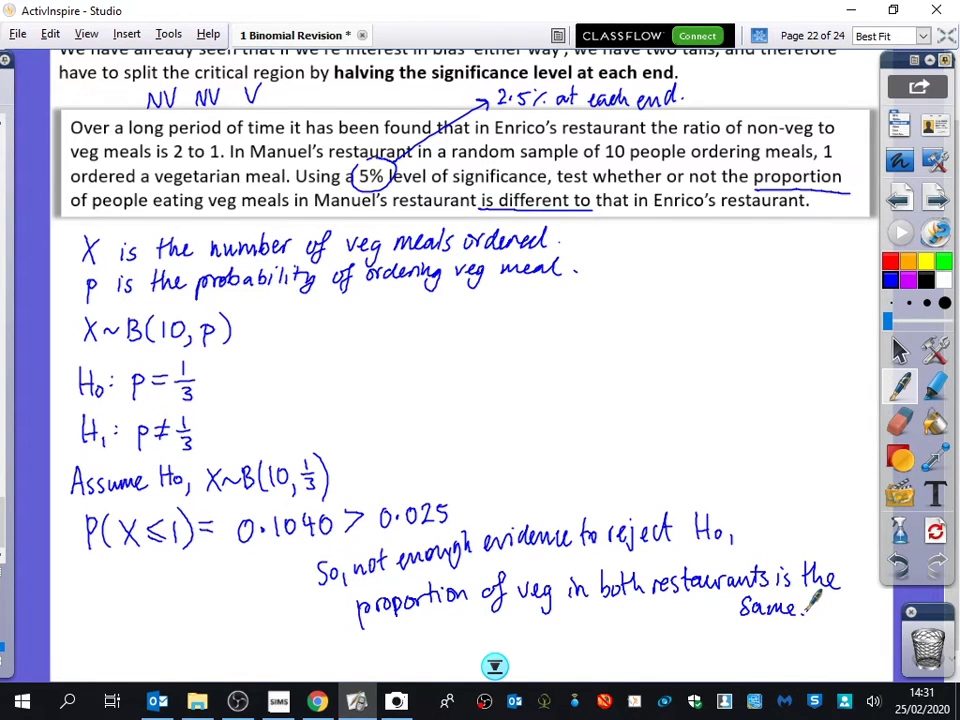
pyautogui.click(890, 262)
pyautogui.moveTo(468, 318)
pyautogui.mouseDown()
pyautogui.moveTo(491, 346)
pyautogui.moveTo(512, 344)
pyautogui.mouseUp()
pyautogui.moveTo(512, 320)
pyautogui.mouseDown()
pyautogui.moveTo(551, 315)
pyautogui.moveTo(558, 345)
pyautogui.mouseUp()
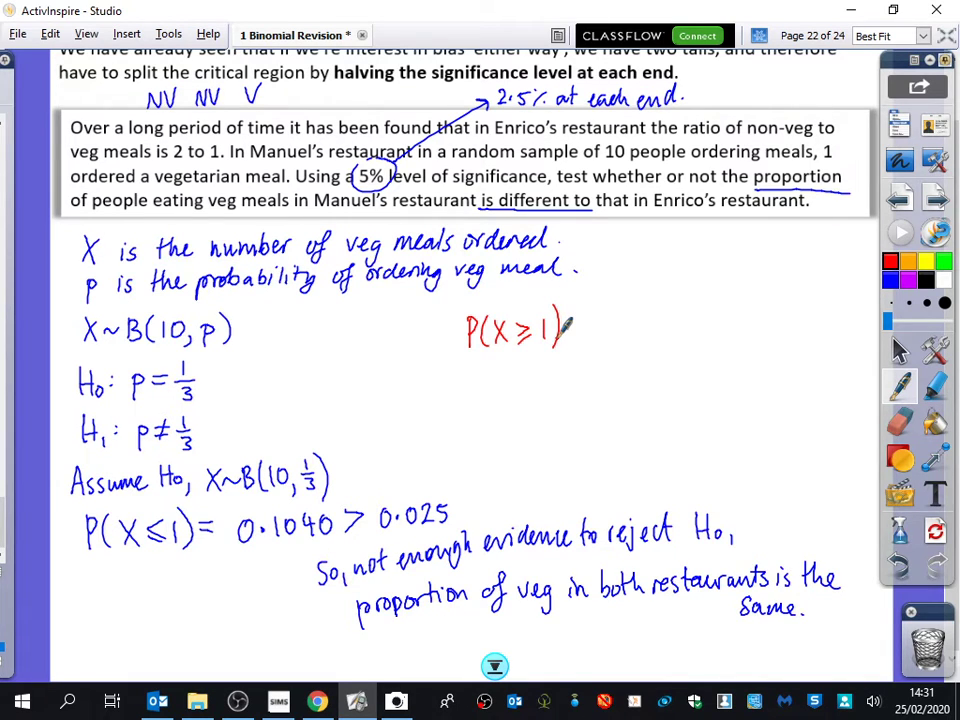
# Handwrite '= 0.98265...' in red after P(X ≥ 1) beside X~B(10, p).
pyautogui.moveTo(572, 318); pyautogui.dragTo(588, 317)
pyautogui.moveTo(572, 328)
pyautogui.mouseDown()
pyautogui.moveTo(606, 311)
pyautogui.moveTo(638, 332)
pyautogui.moveTo(661, 318)
pyautogui.moveTo(688, 333)
pyautogui.mouseUp()
pyautogui.click(620, 323)
pyautogui.moveTo(700, 312); pyautogui.dragTo(697, 326)
pyautogui.moveTo(718, 313); pyautogui.dragTo(711, 330)
pyautogui.click(729, 330)
pyautogui.click(739, 330)
pyautogui.click(749, 330)
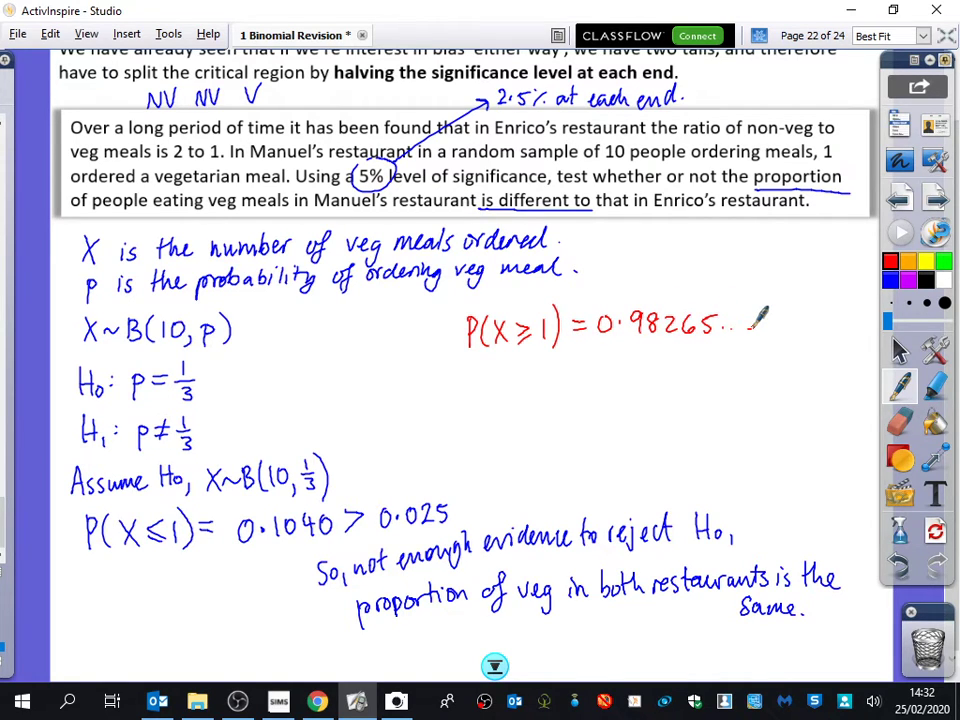